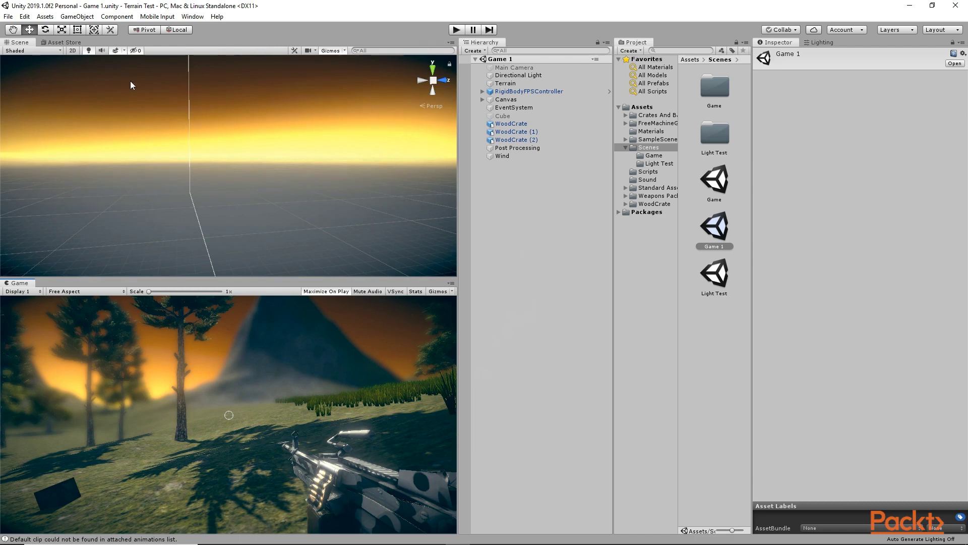
Create a new empty scene and save it as 'Particle test' inside the Scenes folder.
{"action": "left_click", "coordinate": [8, 16]}
{"action": "left_click", "coordinate": [16, 27]}
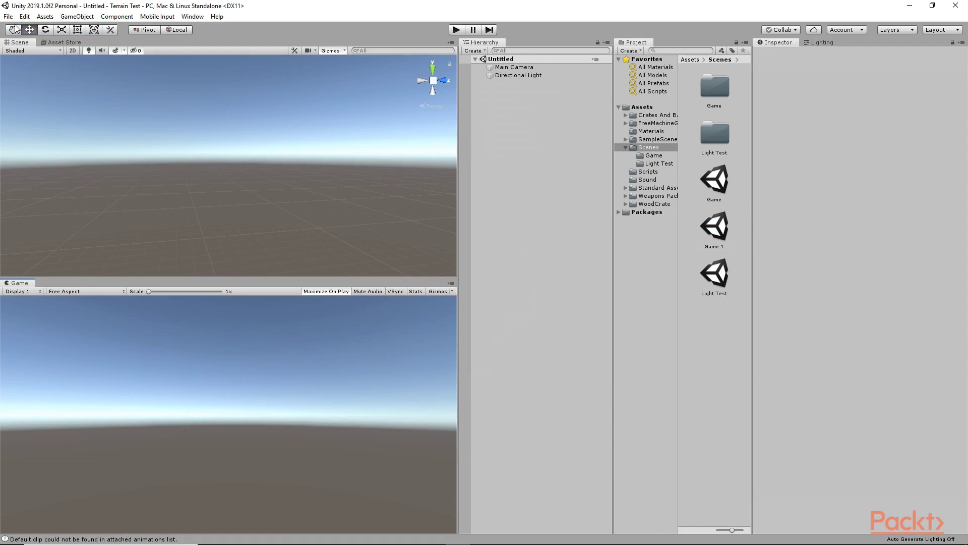
{"action": "left_click", "coordinate": [8, 16]}
{"action": "left_click", "coordinate": [26, 60]}
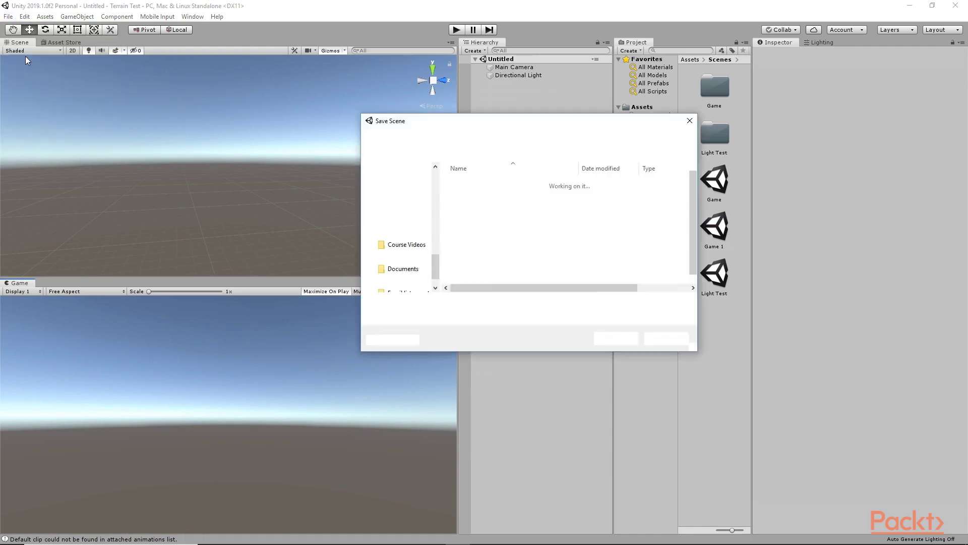
{"action": "double_click", "coordinate": [482, 227]}
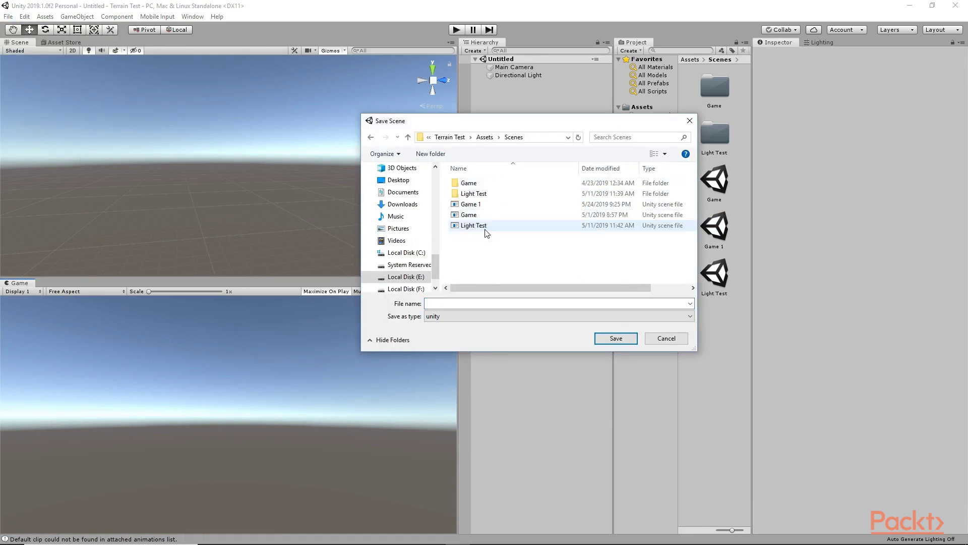
{"action": "left_click", "coordinate": [487, 303]}
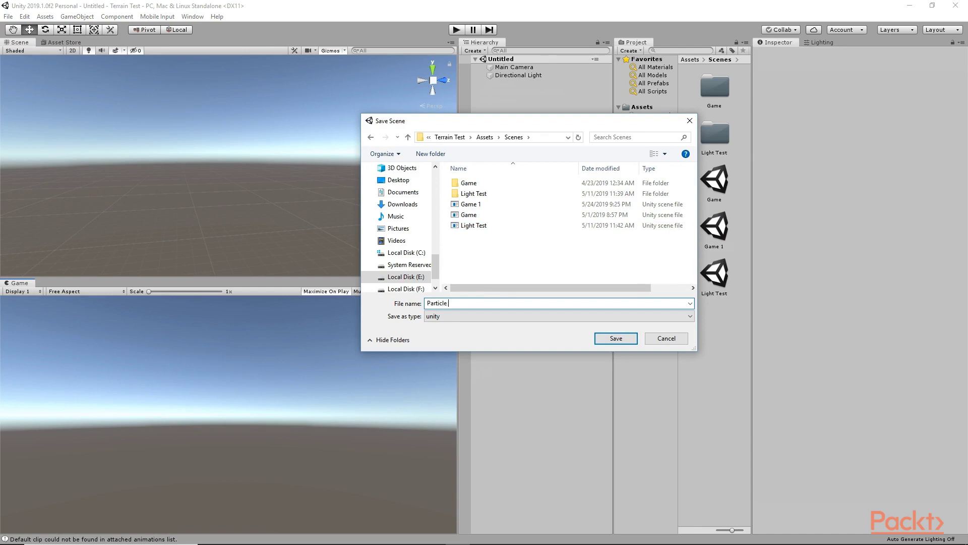
{"action": "left_click", "coordinate": [604, 343]}
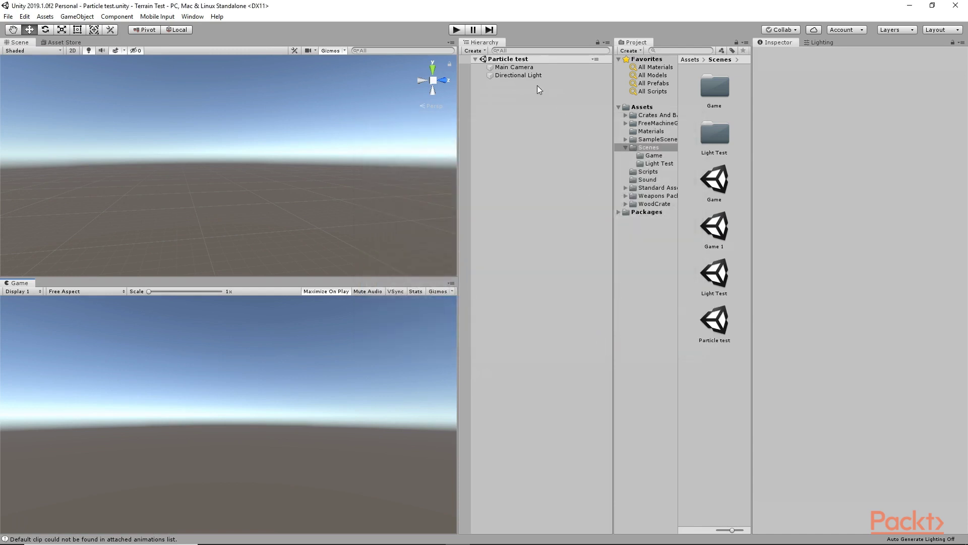
Set the Main Camera's Clear Flags to Solid Color with a near-black (RGB 3,3,3) background.
{"action": "left_click", "coordinate": [518, 69]}
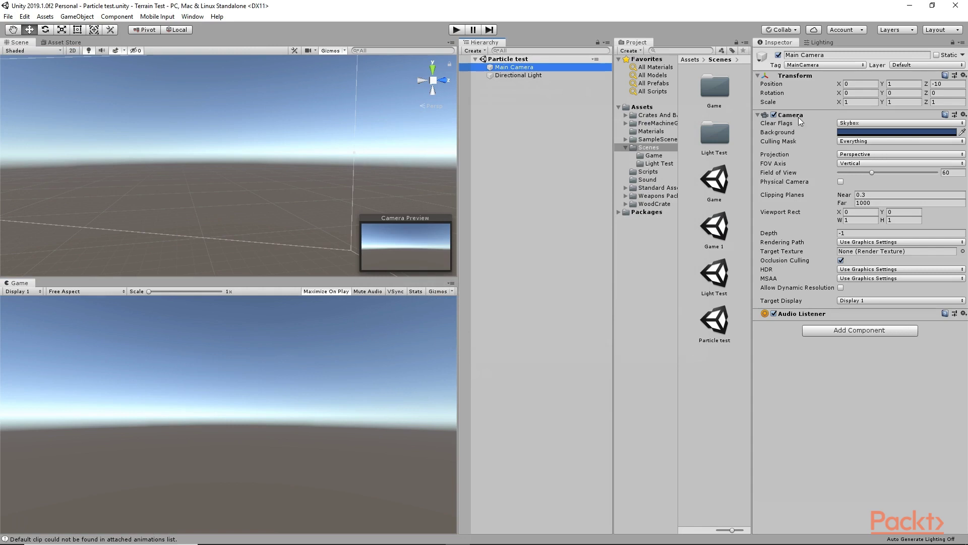
{"action": "left_click", "coordinate": [844, 124]}
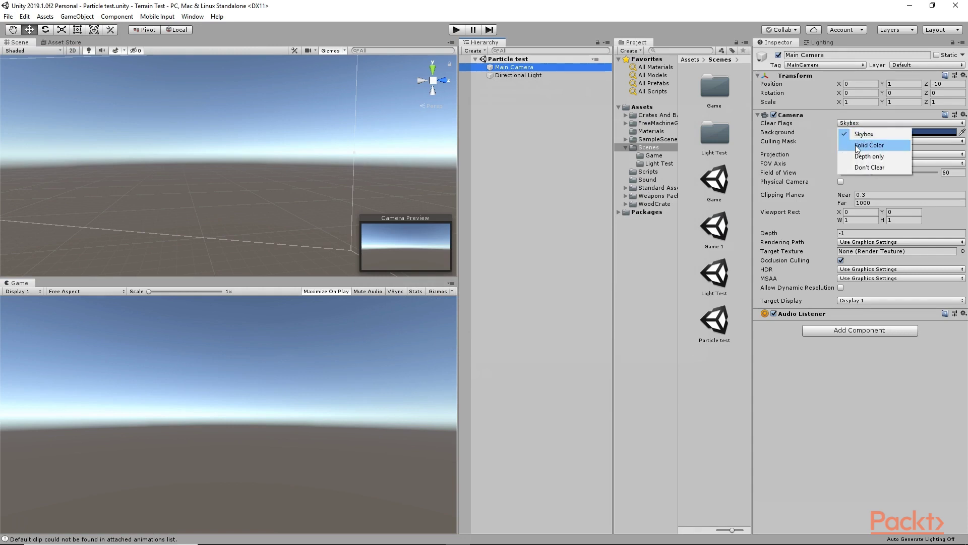
{"action": "left_click", "coordinate": [856, 143]}
{"action": "left_click", "coordinate": [851, 132]}
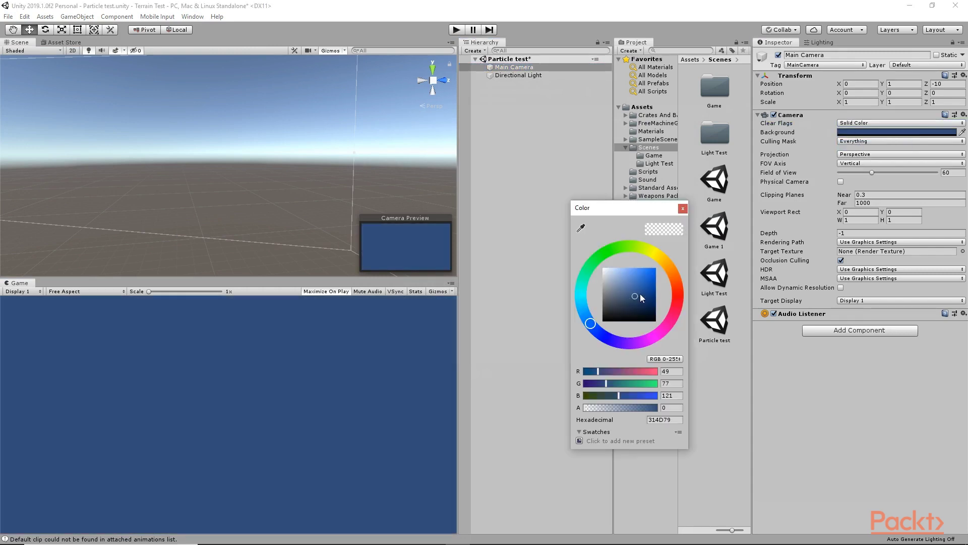
{"action": "mouse_move", "coordinate": [634, 297]}
{"action": "left_mouse_down"}
{"action": "mouse_move", "coordinate": [607, 323]}
{"action": "mouse_move", "coordinate": [604, 314]}
{"action": "mouse_move", "coordinate": [599, 330]}
{"action": "mouse_move", "coordinate": [604, 308]}
{"action": "mouse_move", "coordinate": [604, 324]}
{"action": "left_mouse_up"}
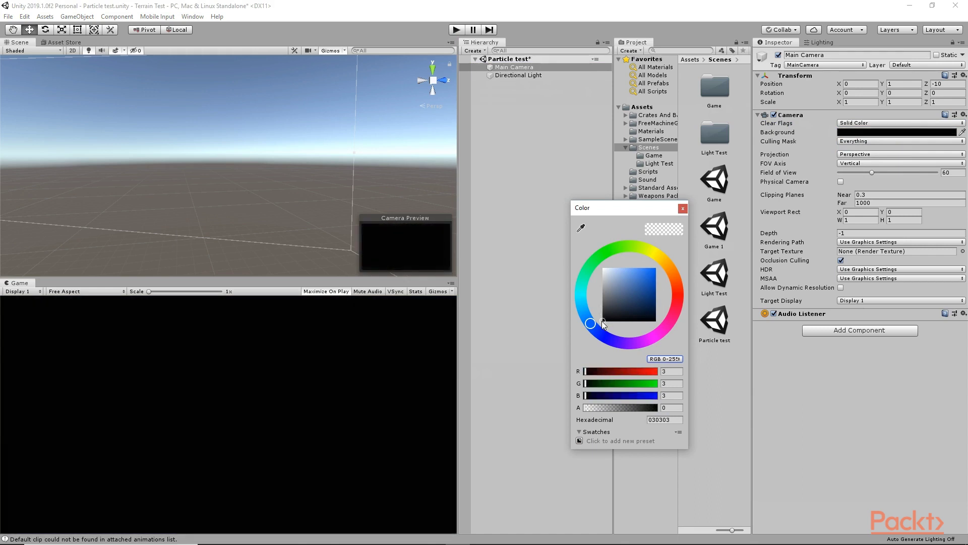
{"action": "left_click", "coordinate": [682, 209]}
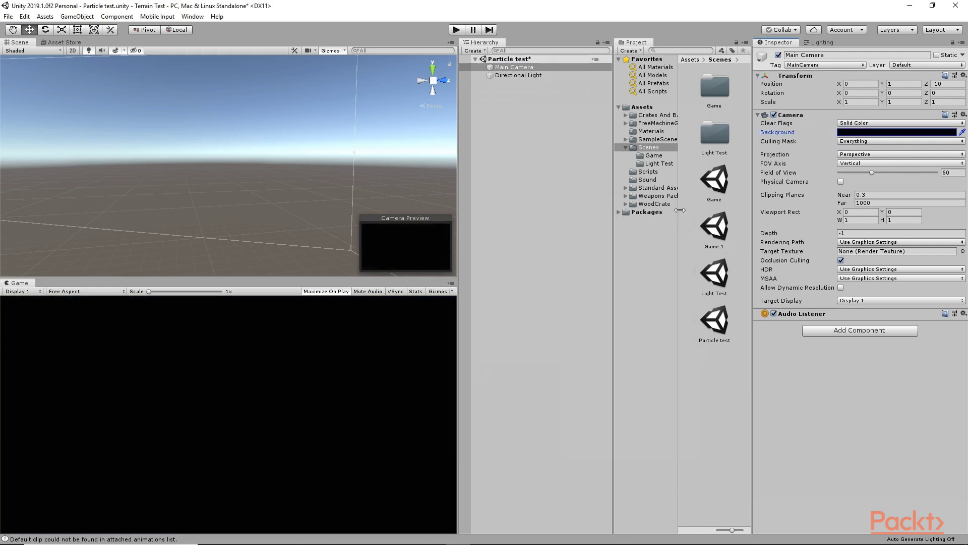
Add a Particle System to the scene from the Hierarchy's Effects menu.
{"action": "left_click", "coordinate": [514, 148]}
{"action": "left_click", "coordinate": [477, 51]}
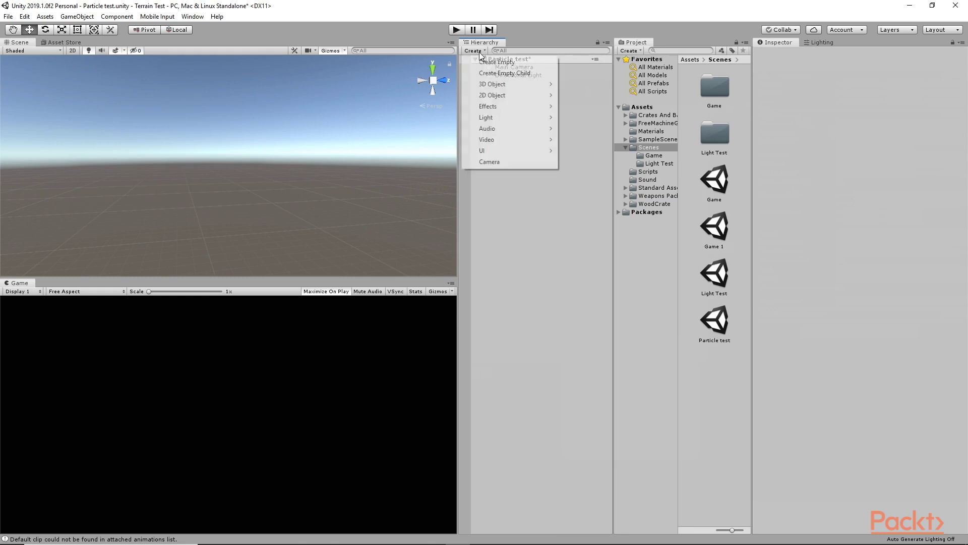
{"action": "mouse_move", "coordinate": [488, 108]}
{"action": "left_click", "coordinate": [578, 111]}
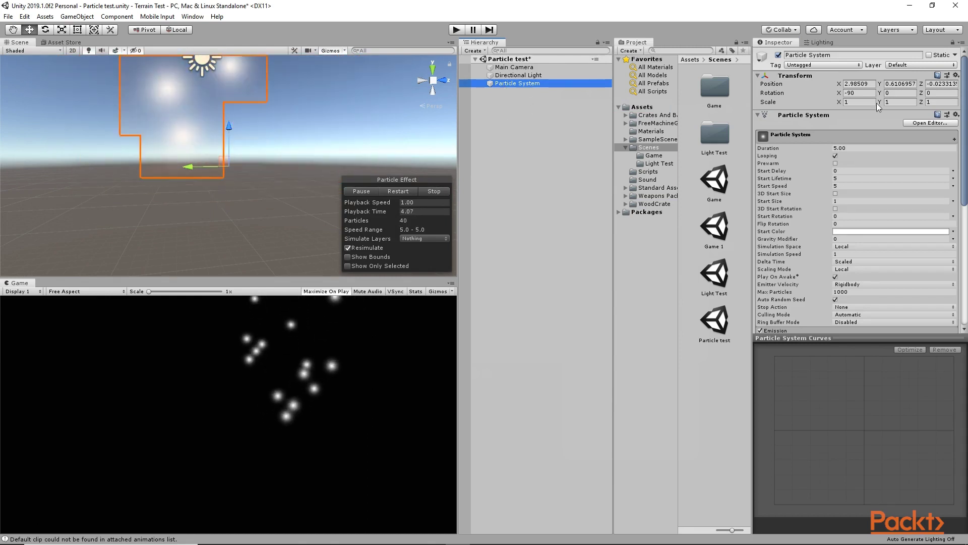
Reset the Particle System's Transform to position and rotation 0,0,0 and reselect it.
{"action": "left_click", "coordinate": [956, 75]}
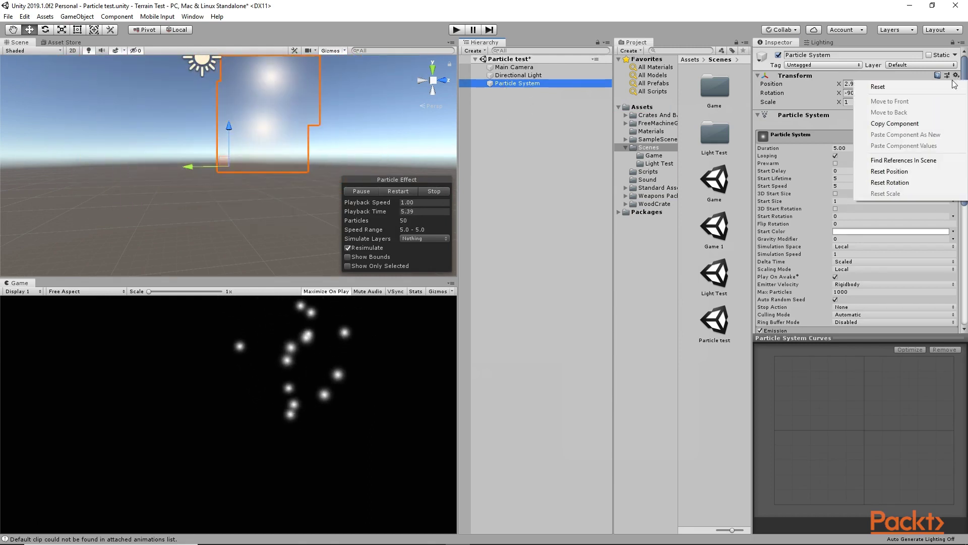
{"action": "left_click", "coordinate": [896, 88]}
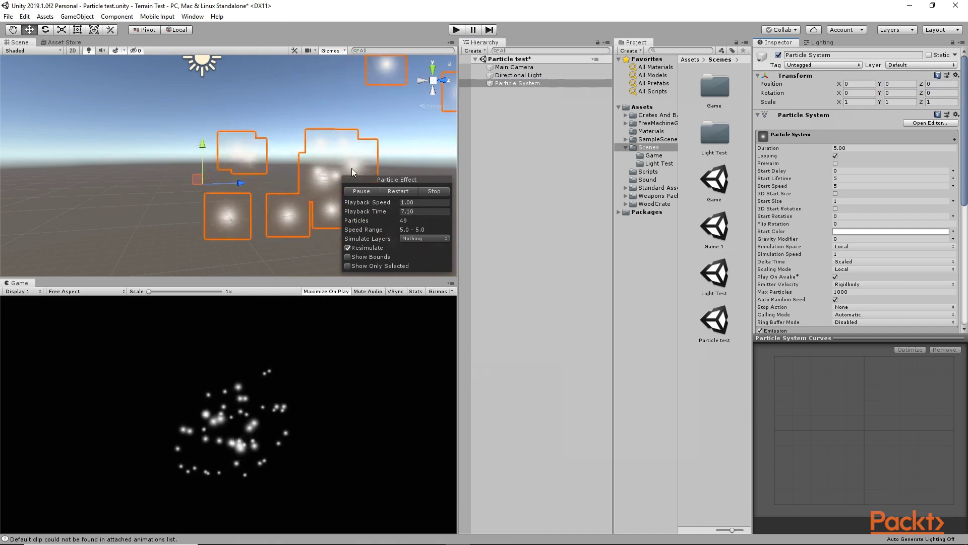
{"action": "left_click", "coordinate": [509, 84]}
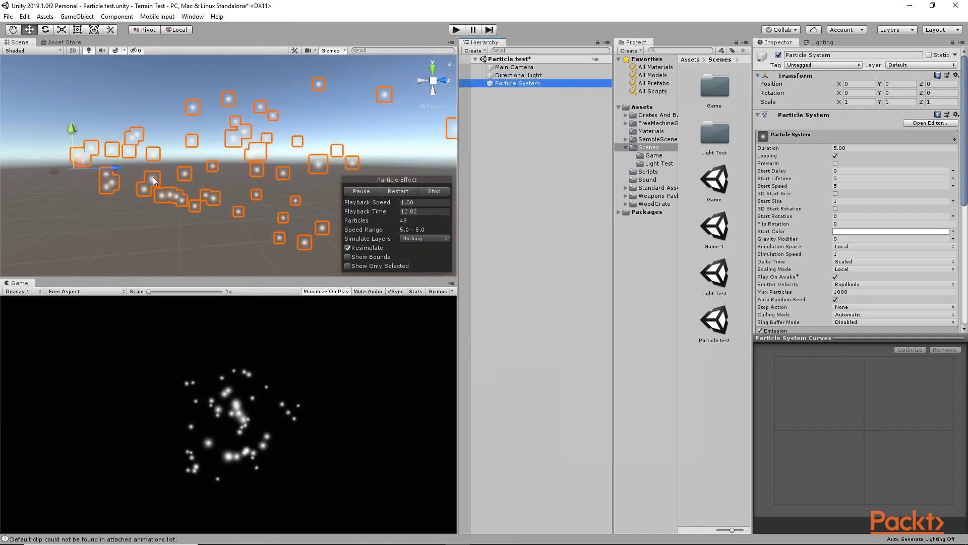
{"action": "scroll", "coordinate": [154, 181], "scroll_direction": "up", "scroll_amount": 5}
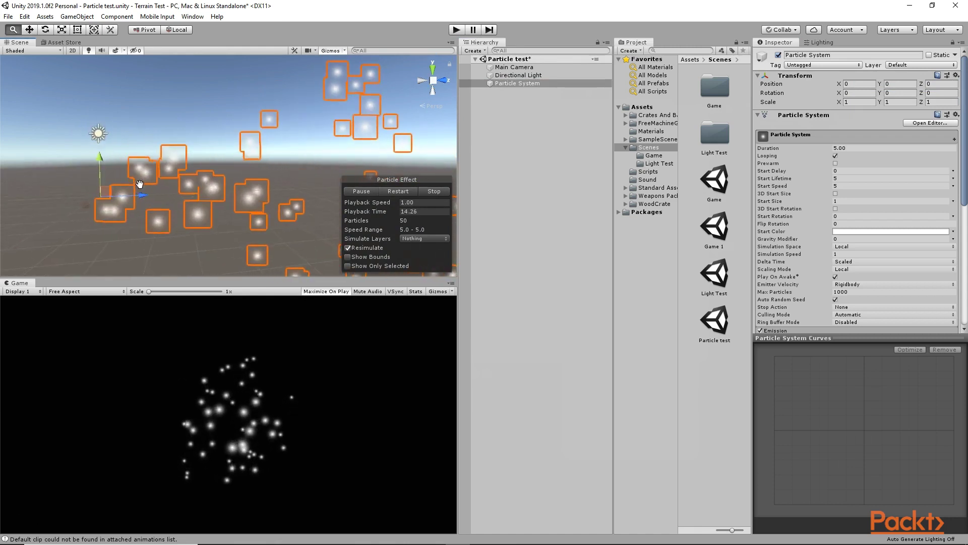
{"action": "mouse_move", "coordinate": [140, 184]}
{"action": "middle_mouse_down"}
{"action": "mouse_move", "coordinate": [212, 181]}
{"action": "mouse_move", "coordinate": [140, 167]}
{"action": "middle_mouse_up"}
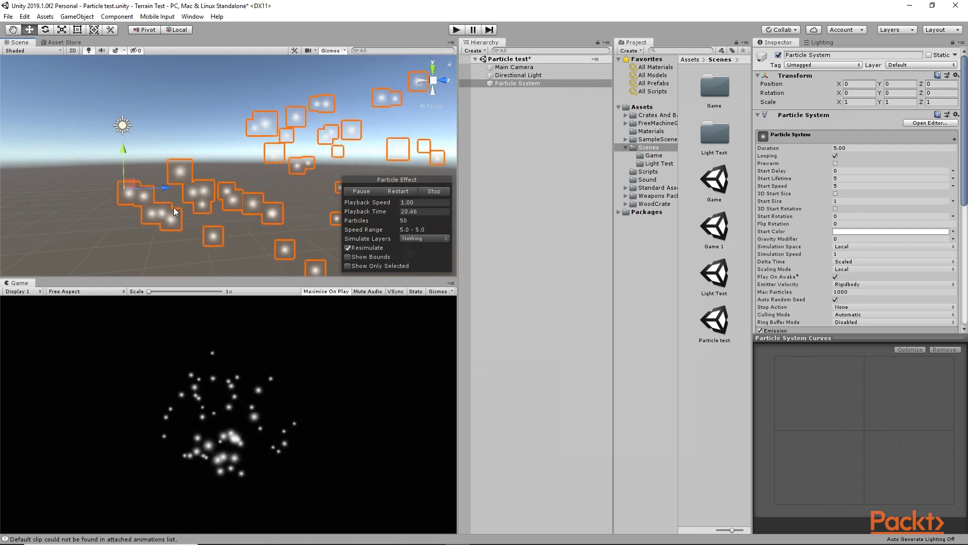
{"action": "left_click_drag", "start_coordinate": [173, 207], "coordinate": [196, 174], "text": "alt"}
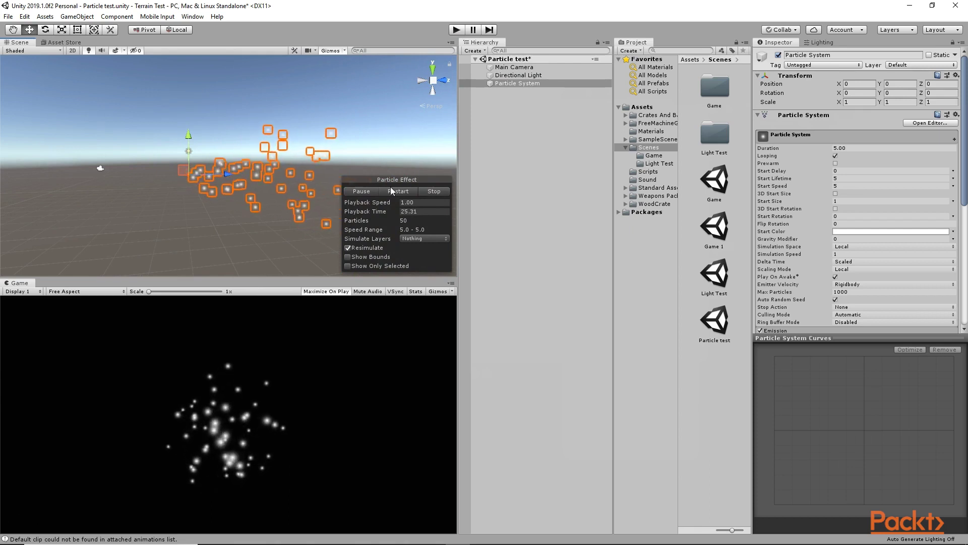
{"action": "scroll", "coordinate": [163, 166], "scroll_direction": "up", "scroll_amount": 5}
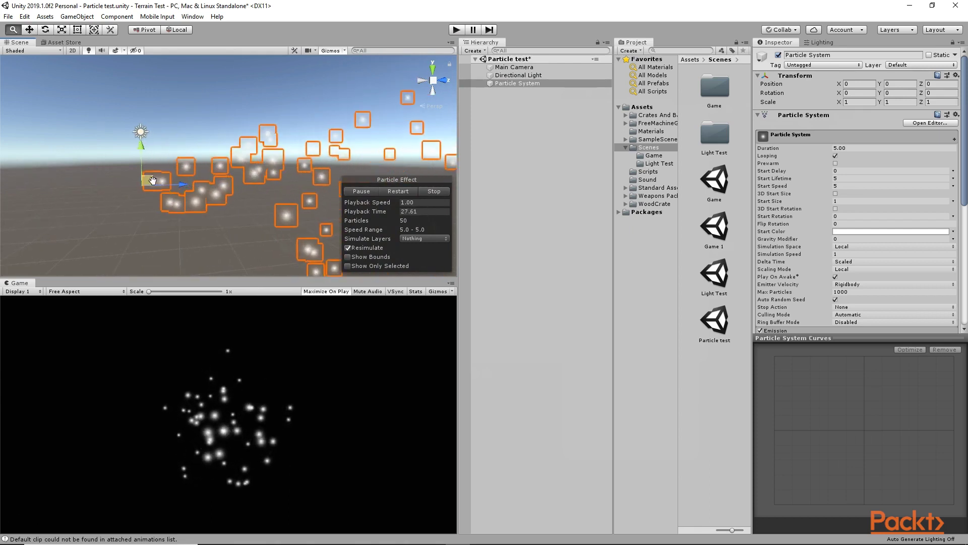
{"action": "scroll", "coordinate": [152, 180], "scroll_direction": "up", "scroll_amount": 2}
{"action": "middle_click_drag", "start_coordinate": [153, 180], "coordinate": [185, 193]}
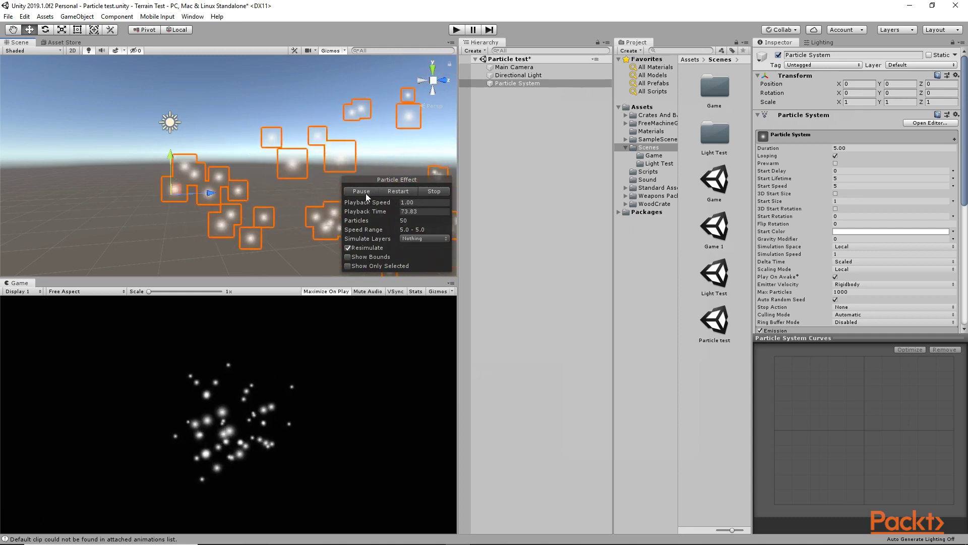
{"action": "left_click", "coordinate": [435, 190]}
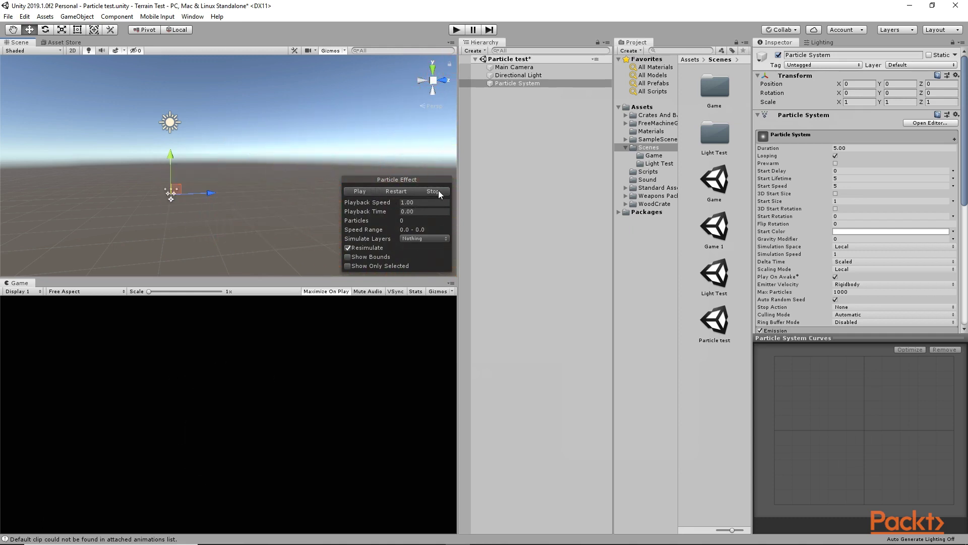
{"action": "left_click", "coordinate": [412, 192]}
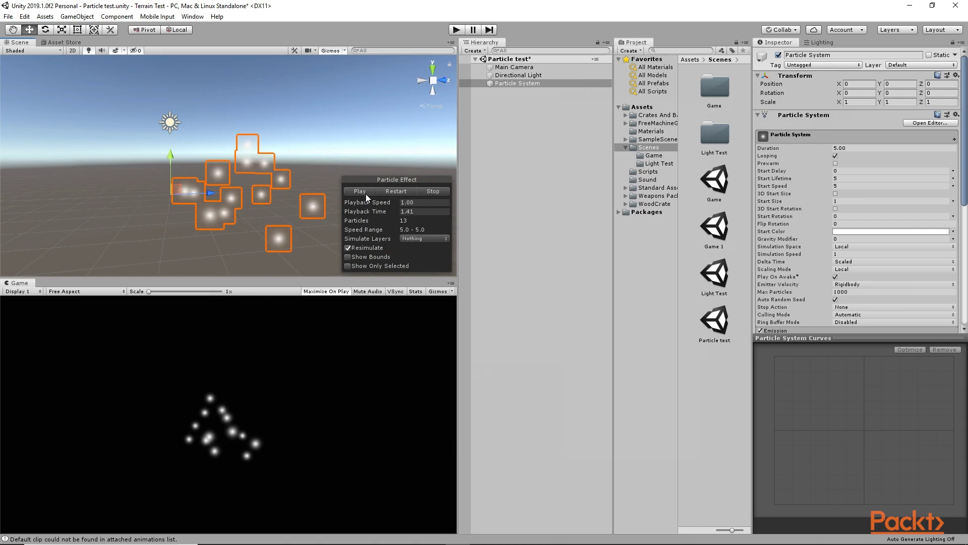
{"action": "left_click", "coordinate": [435, 191]}
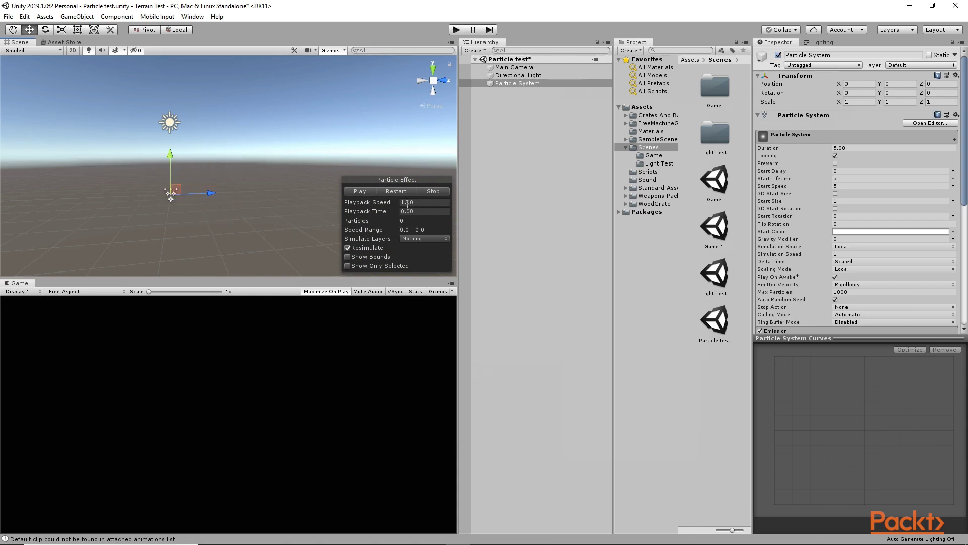
{"action": "left_click", "coordinate": [357, 193]}
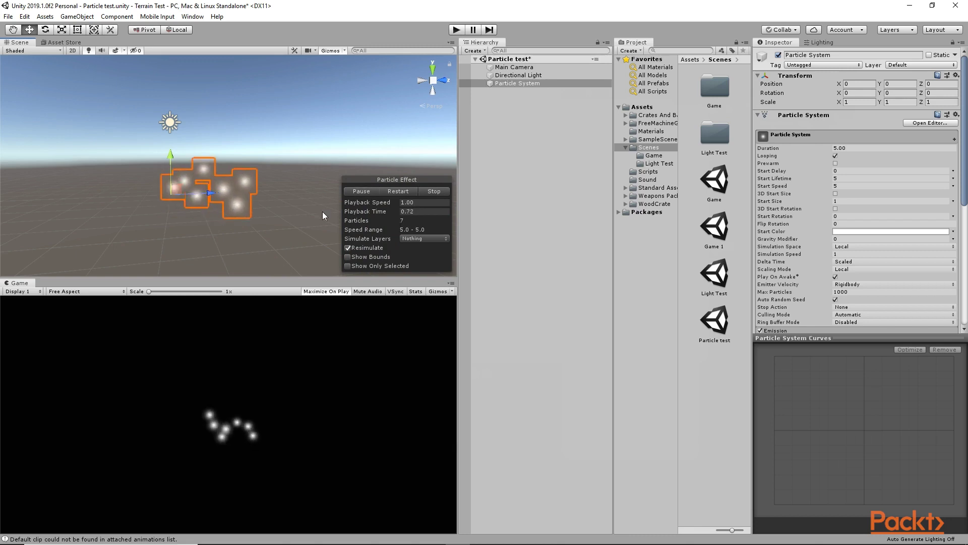
{"action": "left_click", "coordinate": [359, 193]}
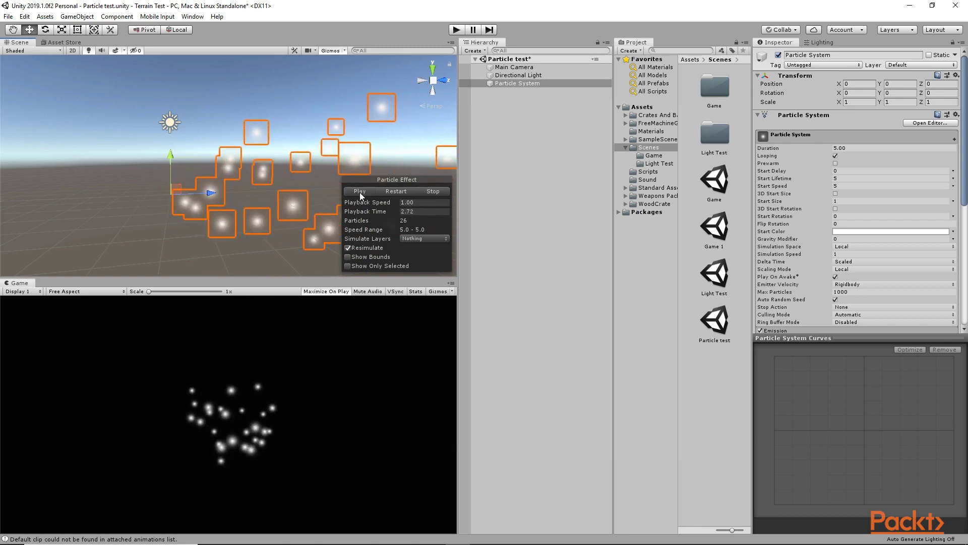
{"action": "left_click", "coordinate": [438, 191]}
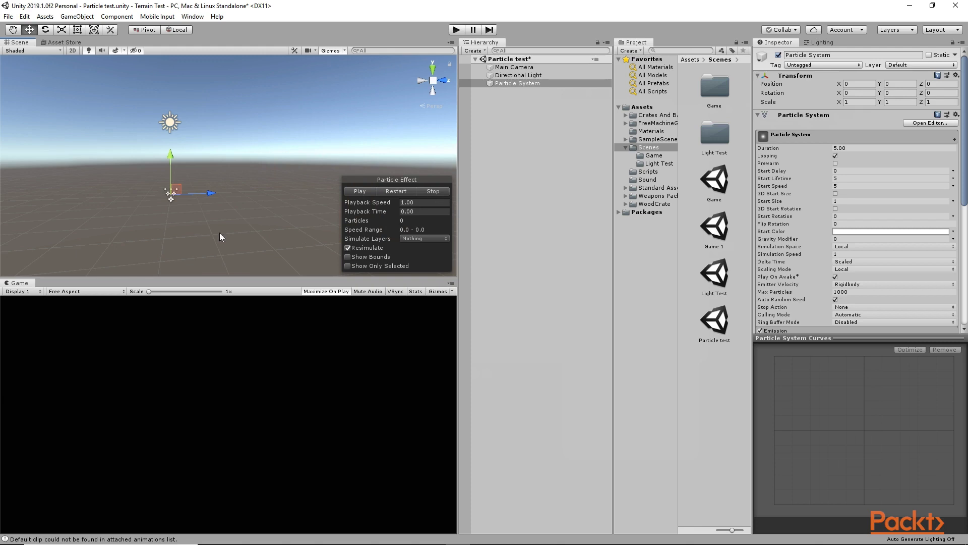
{"action": "left_click_drag", "start_coordinate": [965, 167], "coordinate": [966, 187]}
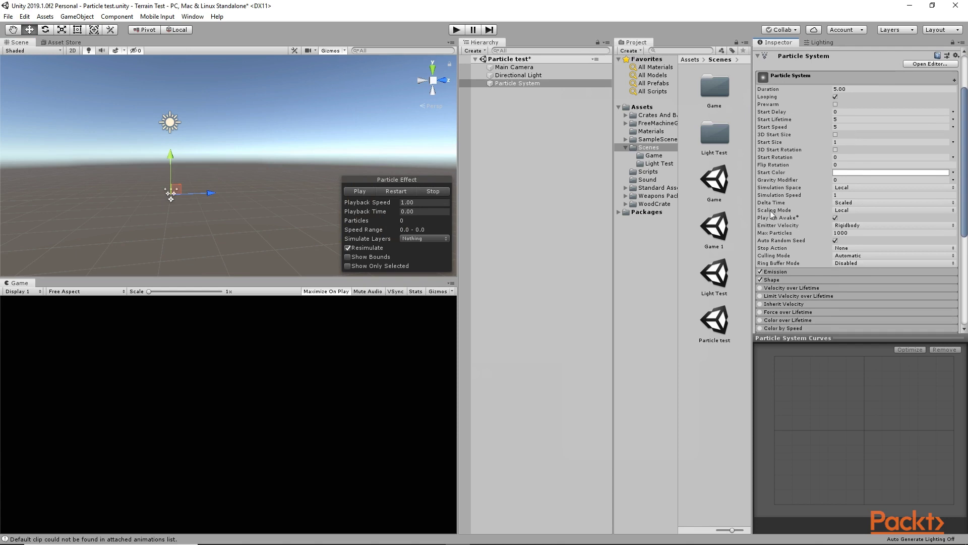
Set the Particle System's Duration to 1 and preview the effect.
{"action": "scroll", "coordinate": [967, 169], "scroll_direction": "up", "scroll_amount": 3}
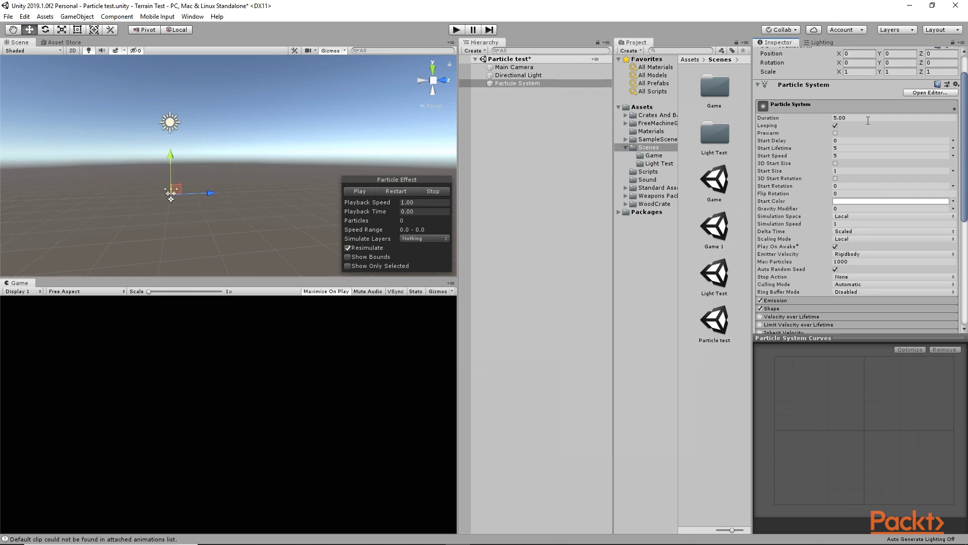
{"action": "left_click", "coordinate": [865, 120]}
{"action": "key", "text": "Return"}
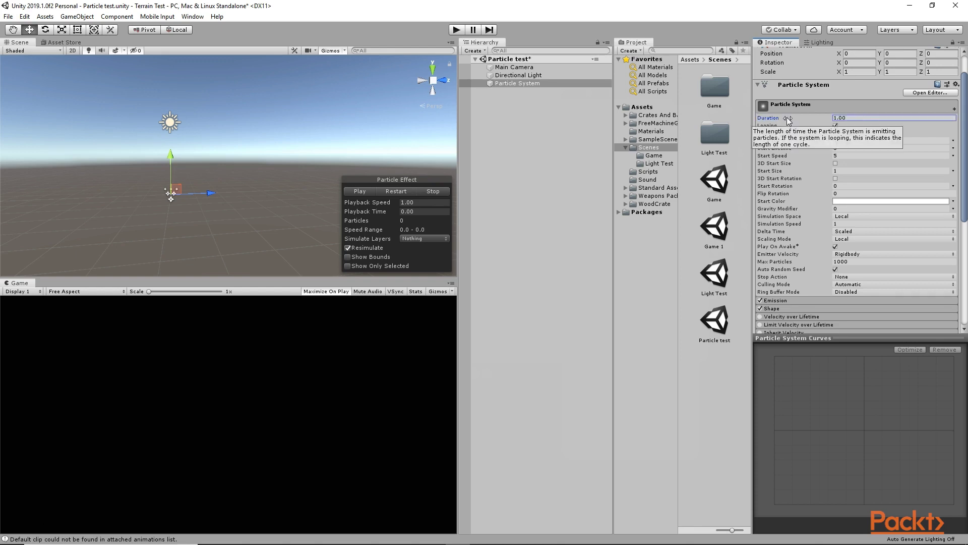
{"action": "left_click", "coordinate": [362, 191]}
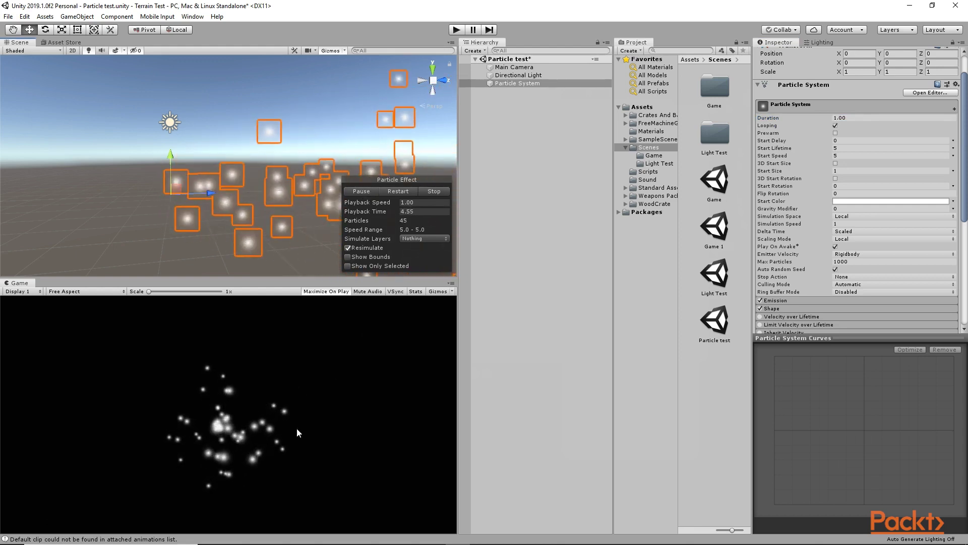
Turn off Looping and replay the effect to check the single burst.
{"action": "left_click", "coordinate": [835, 126]}
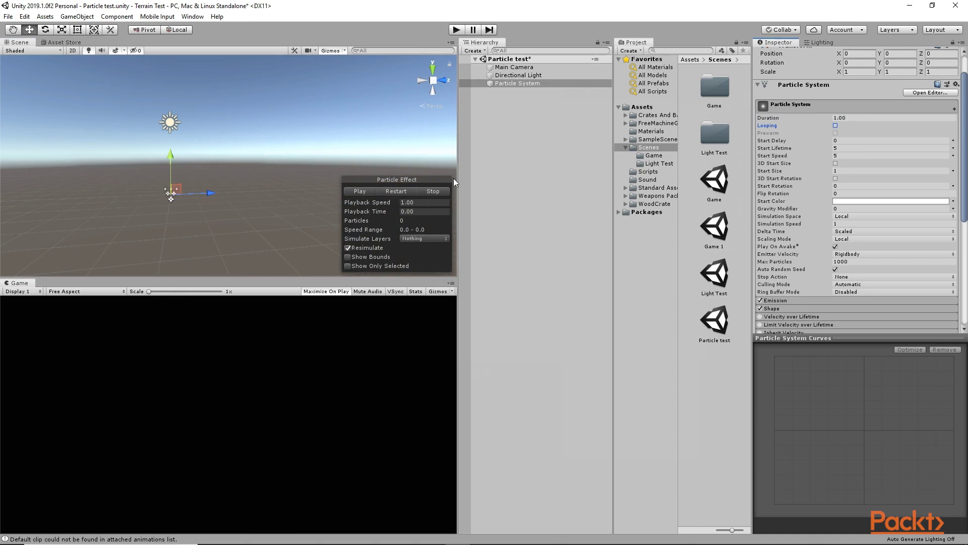
{"action": "left_click", "coordinate": [361, 191]}
{"action": "left_click", "coordinate": [364, 193]}
{"action": "mouse_move", "coordinate": [786, 126]}
Change Start Lifetime from 5 to 0.5 and replay the particle preview.
{"action": "scroll", "coordinate": [951, 173], "scroll_direction": "down", "scroll_amount": 2}
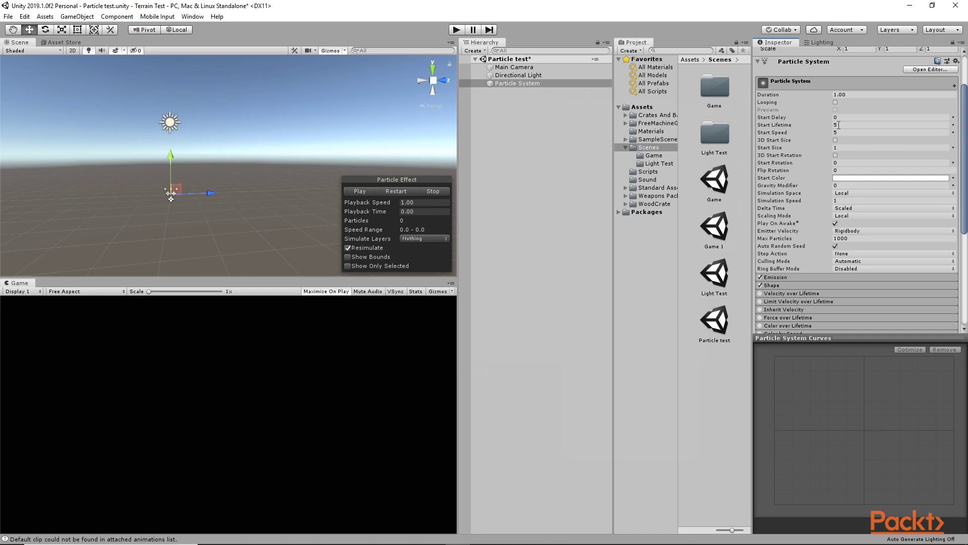
{"action": "left_click", "coordinate": [839, 125]}
{"action": "left_click", "coordinate": [359, 191]}
{"action": "left_click", "coordinate": [357, 191]}
{"action": "left_click", "coordinate": [517, 84]}
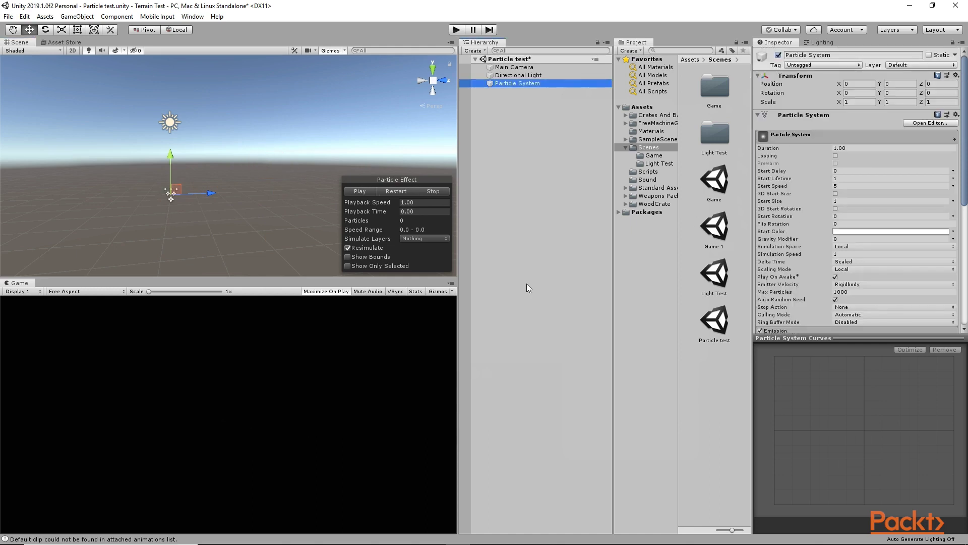
{"action": "left_click", "coordinate": [840, 178]}
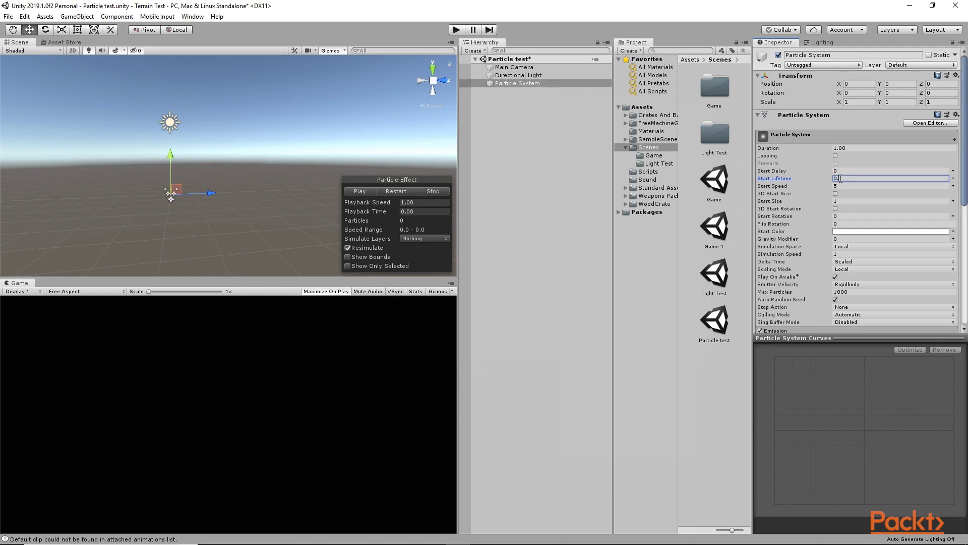
{"action": "type", "text": "0.5"}
{"action": "left_click", "coordinate": [359, 192]}
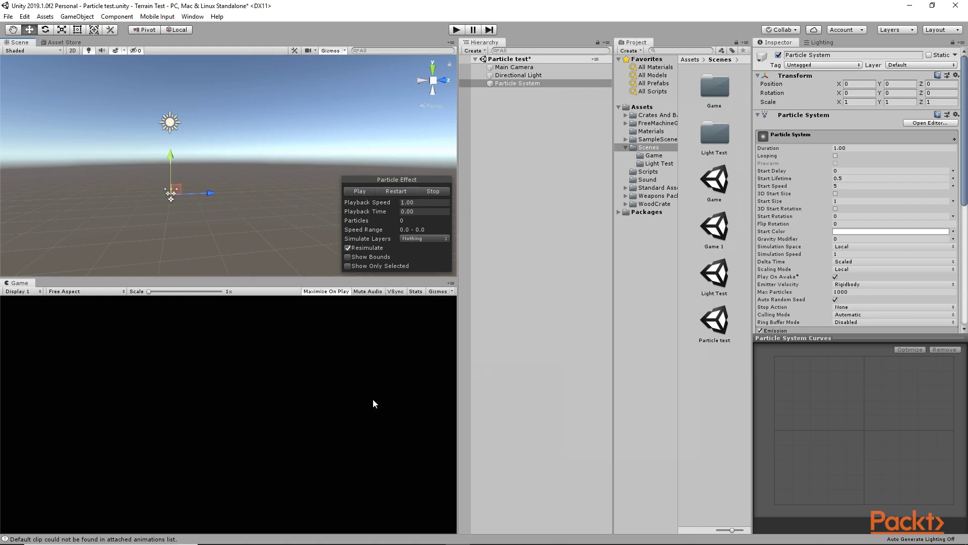
{"action": "left_click", "coordinate": [953, 179]}
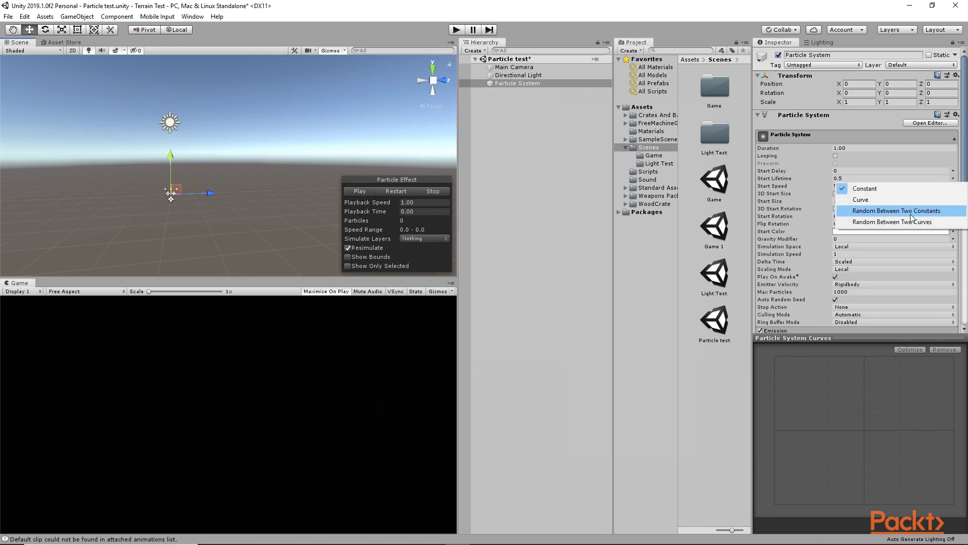
{"action": "left_click", "coordinate": [957, 180]}
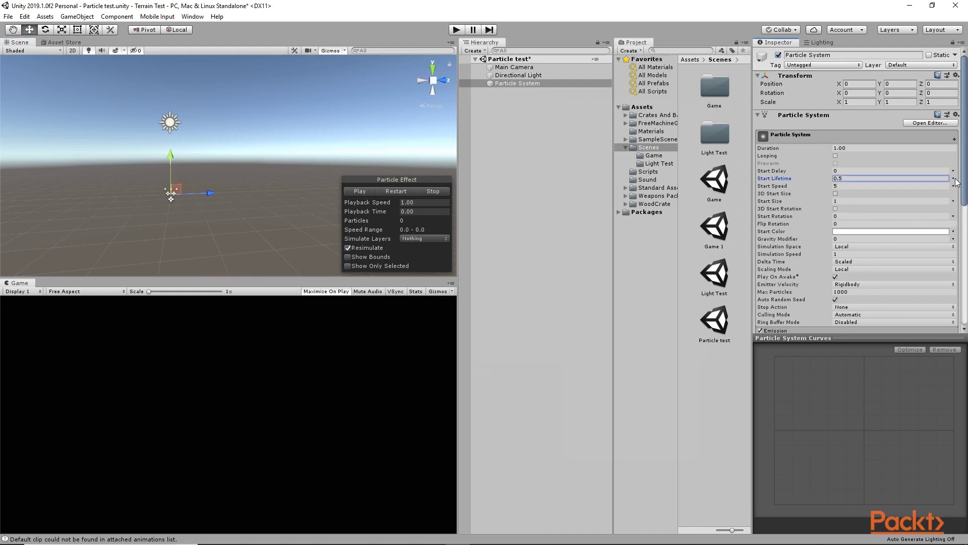
{"action": "left_click", "coordinate": [953, 179]}
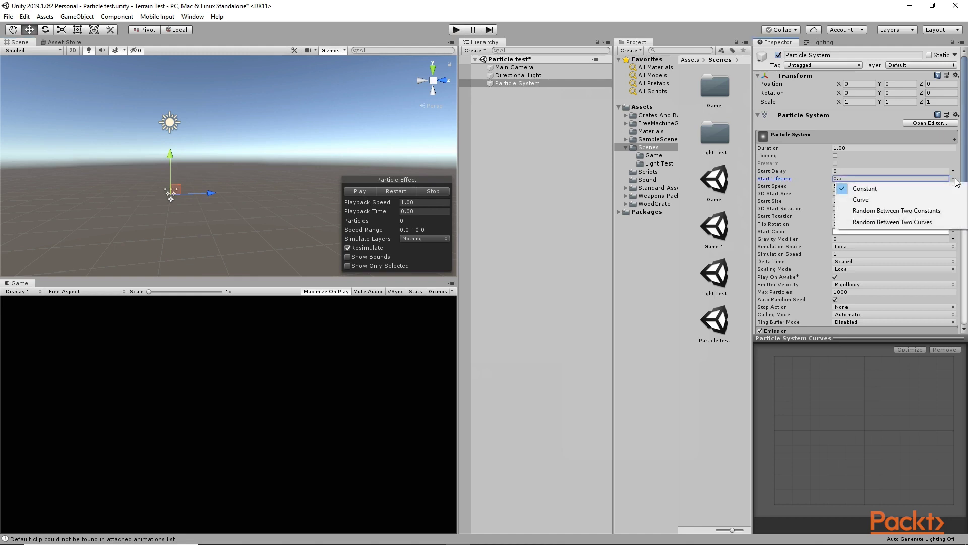
{"action": "left_click", "coordinate": [881, 212]}
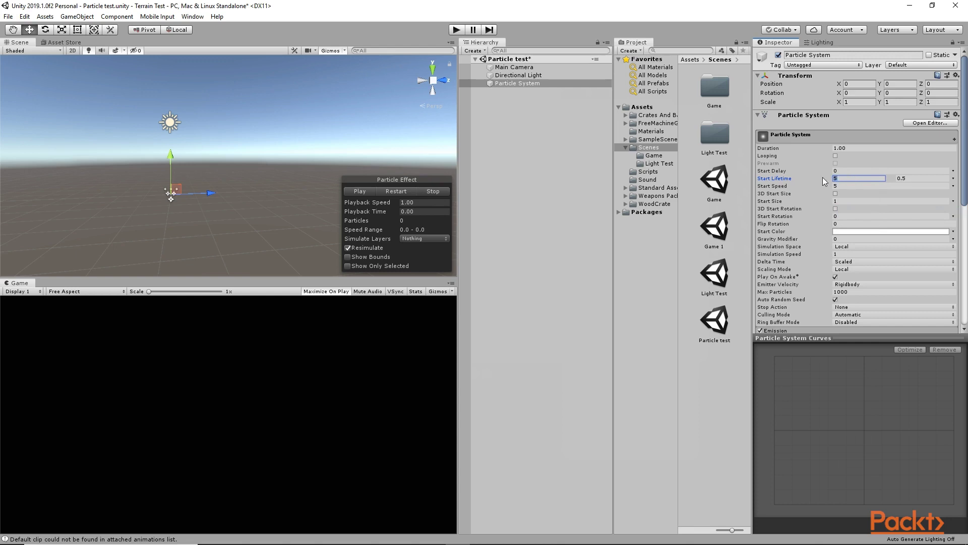
{"action": "type", "text": "2"}
{"action": "left_click", "coordinate": [356, 193]}
{"action": "left_click", "coordinate": [357, 192]}
{"action": "left_click", "coordinate": [847, 179]}
{"action": "left_click", "coordinate": [954, 178]}
{"action": "left_click", "coordinate": [864, 188]}
{"action": "type", "text": "0.5"}
{"action": "key", "text": "Return"}
{"action": "scroll", "coordinate": [807, 196], "scroll_direction": "down", "scroll_amount": 2}
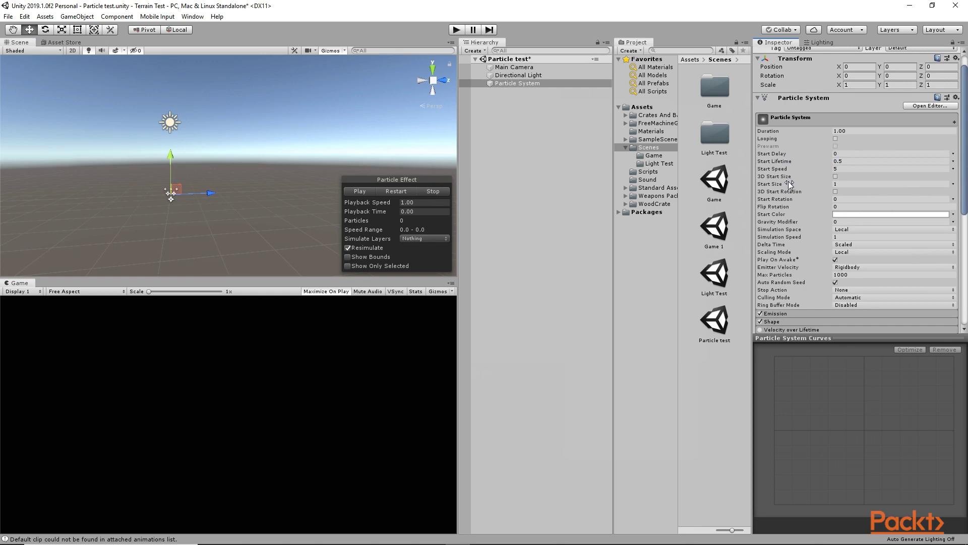
{"action": "left_click", "coordinate": [846, 185]}
{"action": "type", "text": "5"}
{"action": "left_click", "coordinate": [362, 192]}
{"action": "left_click", "coordinate": [843, 184]}
{"action": "type", "text": "1"}
{"action": "scroll", "coordinate": [966, 194], "scroll_direction": "down", "scroll_amount": 1}
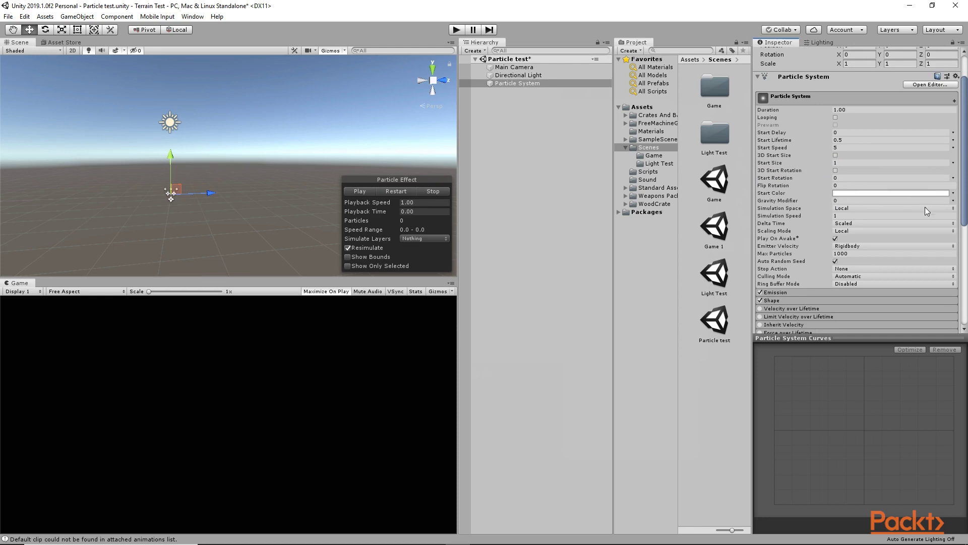
{"action": "scroll", "coordinate": [966, 201], "scroll_direction": "down", "scroll_amount": 1}
{"action": "left_click_drag", "start_coordinate": [966, 204], "coordinate": [966, 208]}
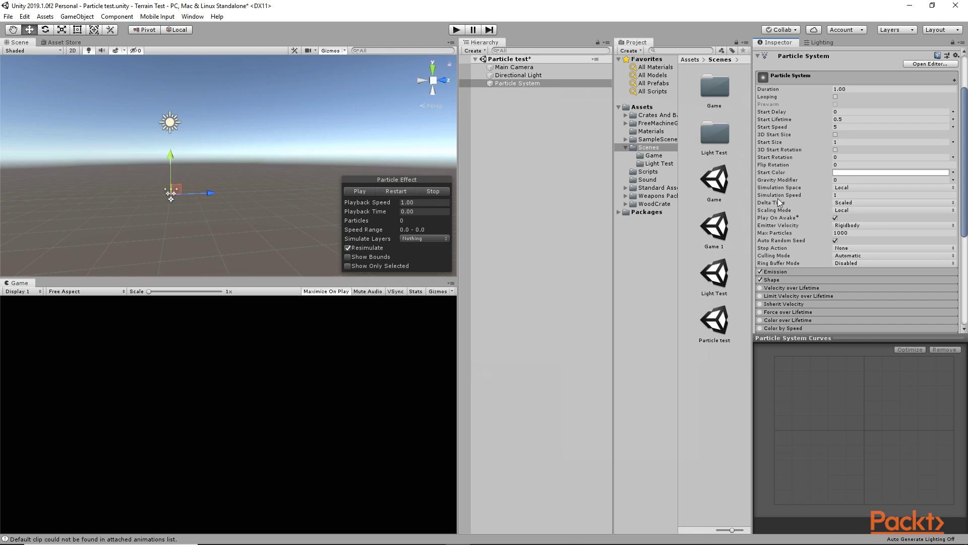
Turn off Play On Awake, testing in Play mode before and after to confirm no auto-emission.
{"action": "left_click", "coordinate": [456, 30]}
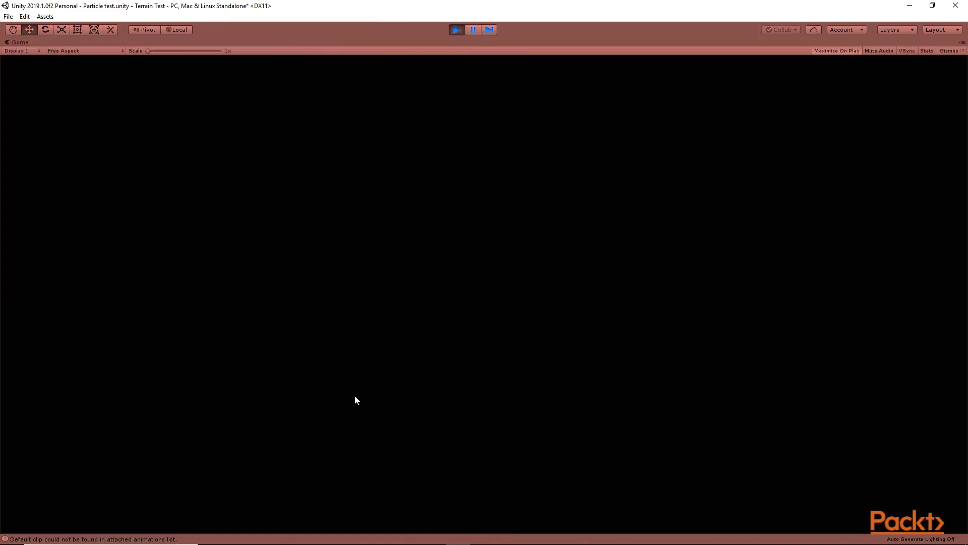
{"action": "left_click", "coordinate": [456, 30]}
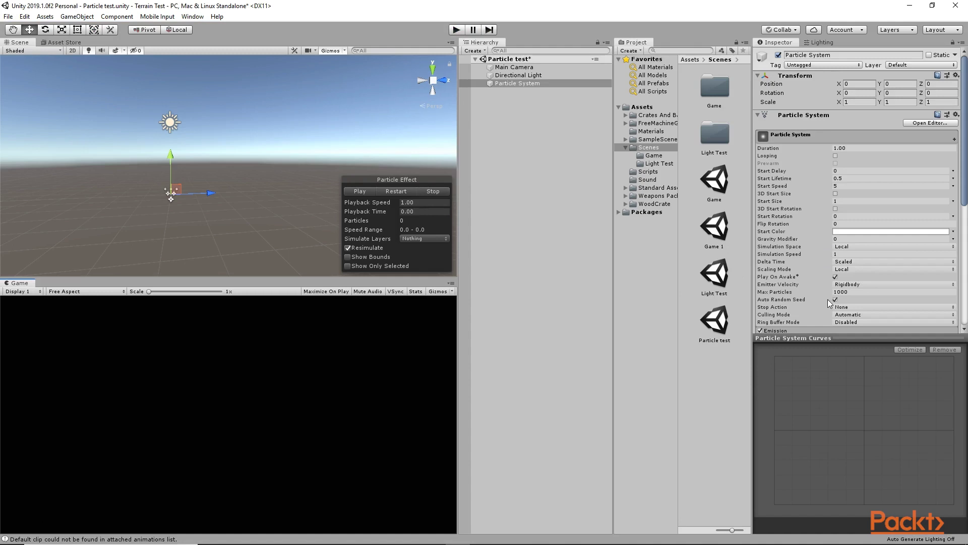
{"action": "left_click", "coordinate": [835, 277]}
{"action": "left_click", "coordinate": [455, 30]}
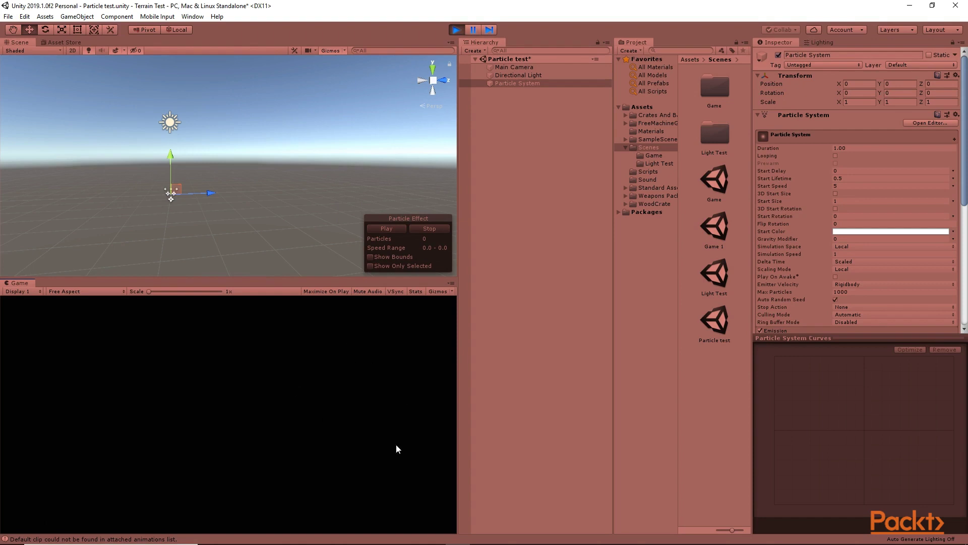
{"action": "left_click", "coordinate": [456, 30]}
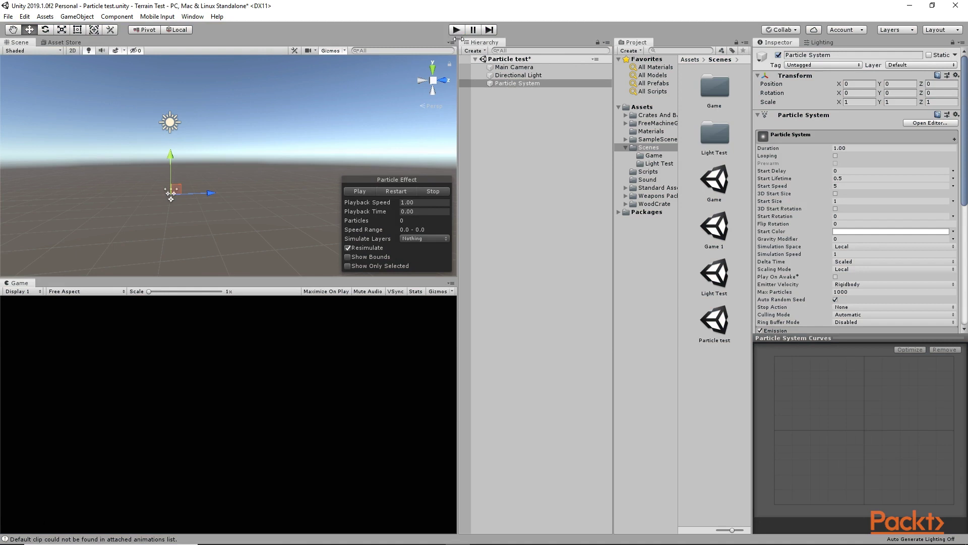
{"action": "scroll", "coordinate": [912, 245], "scroll_direction": "down", "scroll_amount": 4}
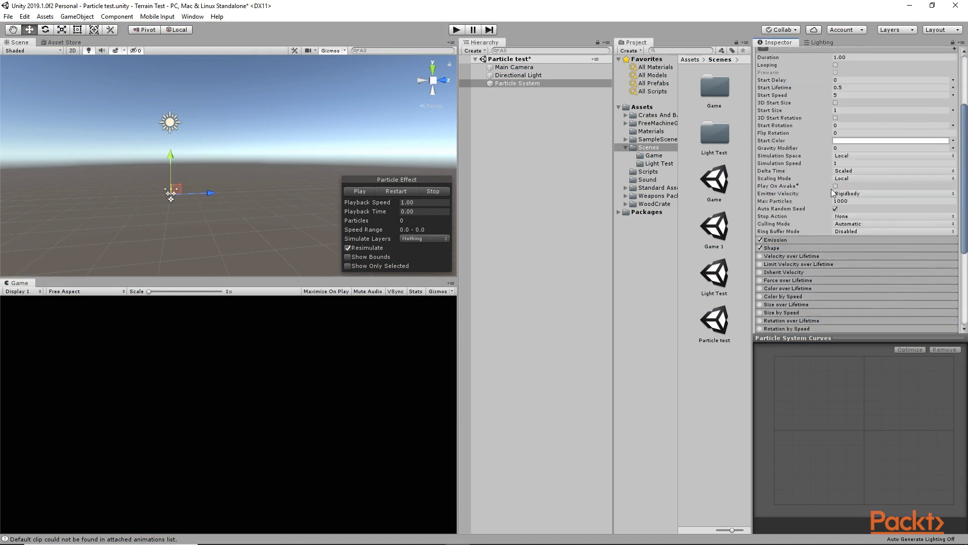